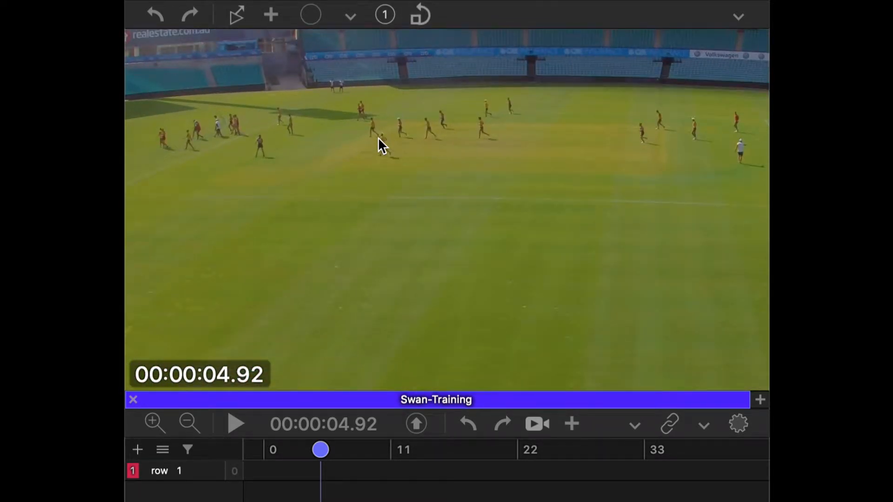
# - Inspect the players up close in the Swan-Training footage at 00:00:04.92 and return to the full-field view
pyautogui.moveTo(378, 137); pyautogui.dragTo(597, 223)
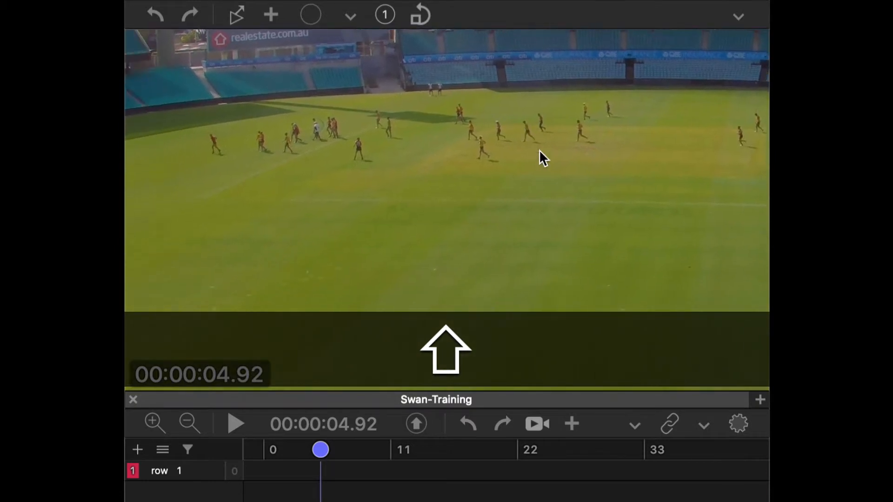
pyautogui.scroll(5, 433, 217)
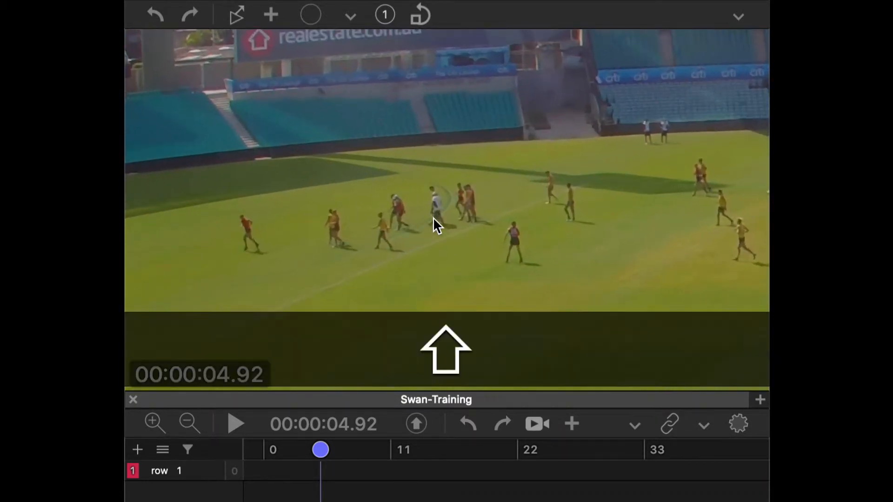
pyautogui.scroll(-8, 423, 176)
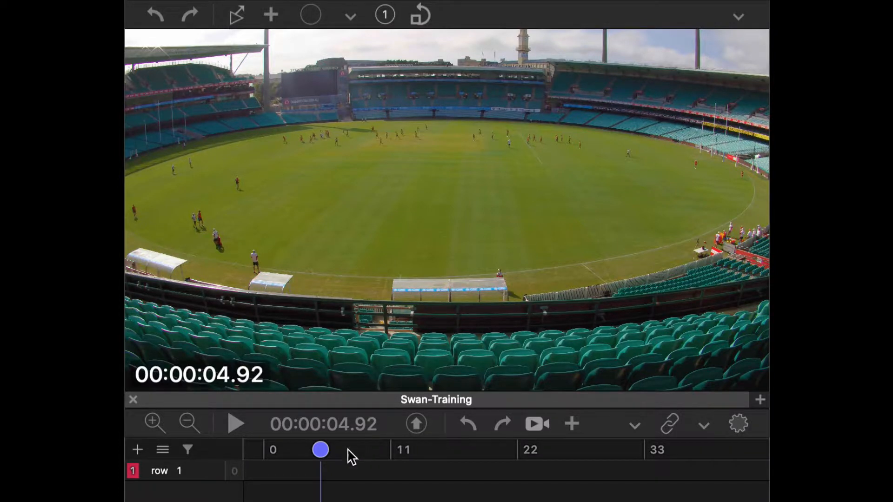
# - Create an instance in row 1 from about 40 to 47.5 seconds and play part of it framed closely on the far-left players
pyautogui.moveTo(349, 454); pyautogui.dragTo(578, 472)
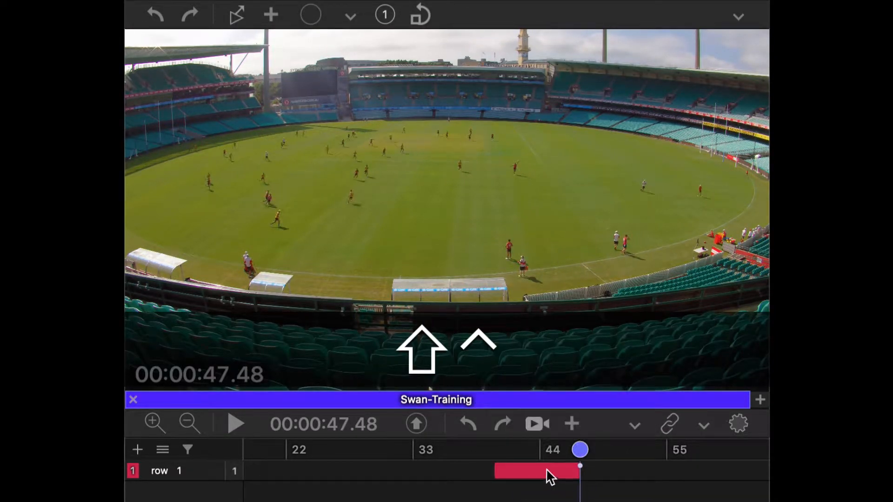
pyautogui.click(545, 467)
pyautogui.scroll(10, 269, 204)
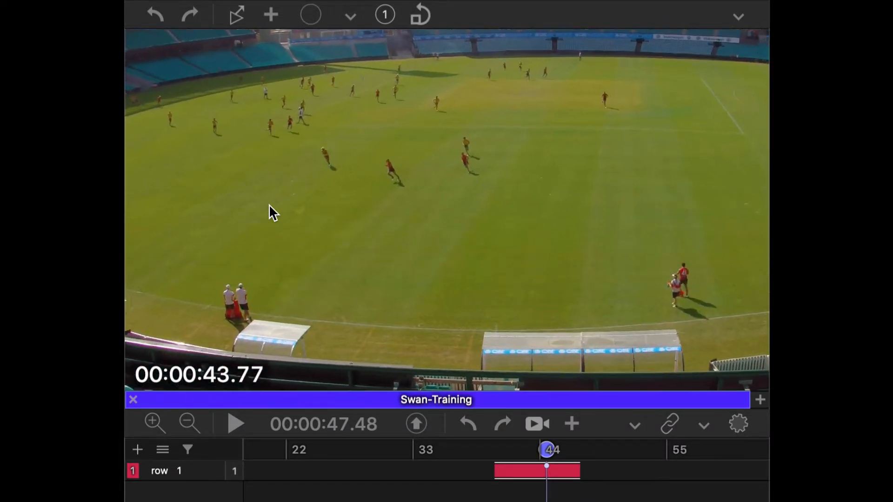
pyautogui.moveTo(269, 205); pyautogui.dragTo(390, 302)
pyautogui.press('space')
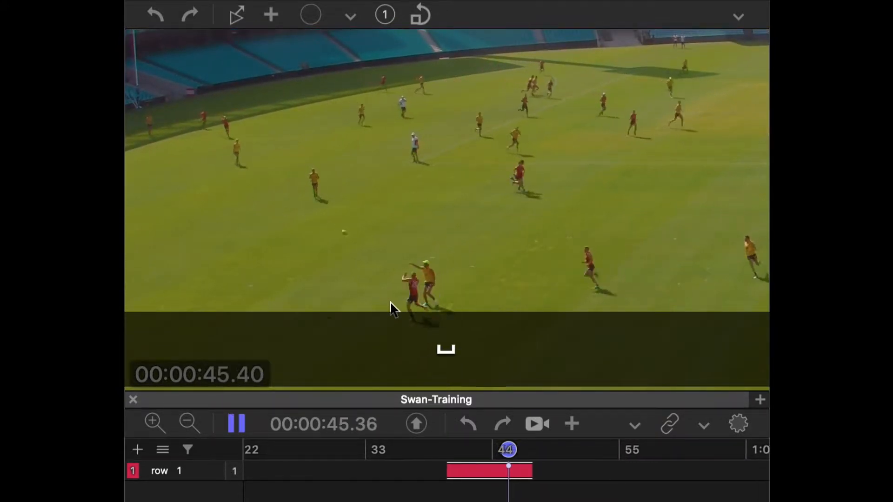
pyautogui.press('space')
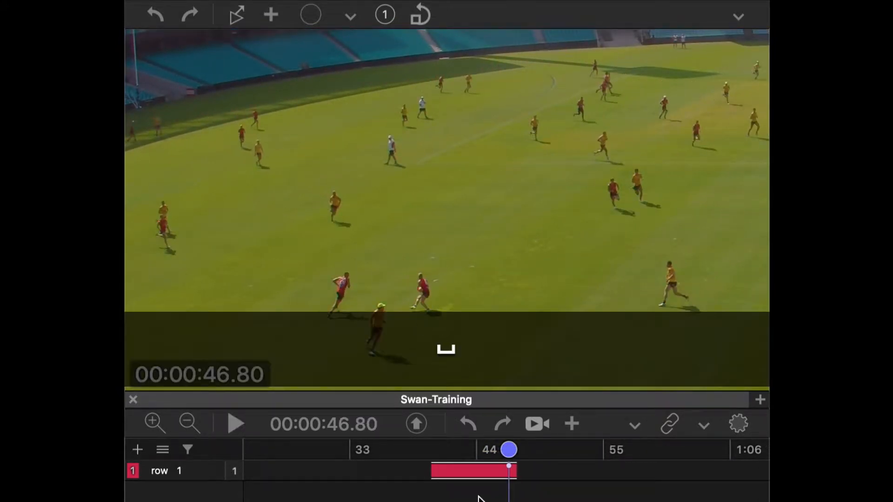
# - Store the current close-up framing as the zoom of the row 1 instance using Set Zoom To Current View
pyautogui.click(470, 474)
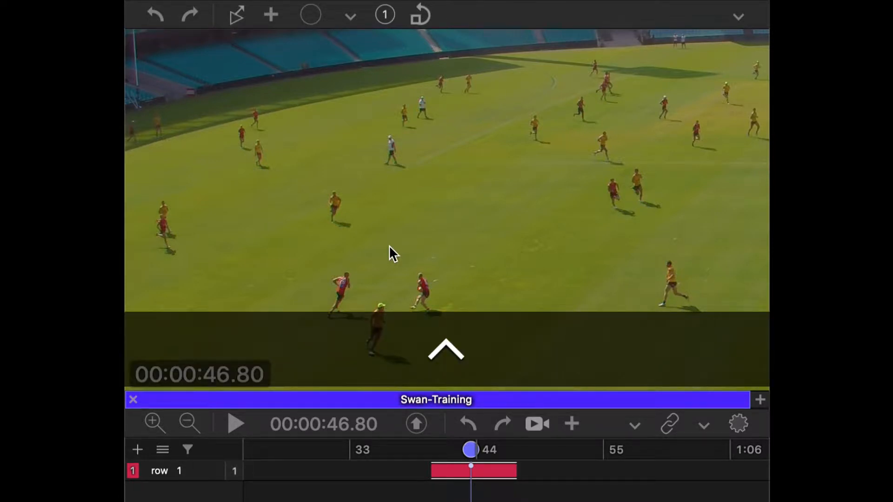
pyautogui.keyDown('ctrl'); pyautogui.click(389, 246); pyautogui.keyUp('ctrl')
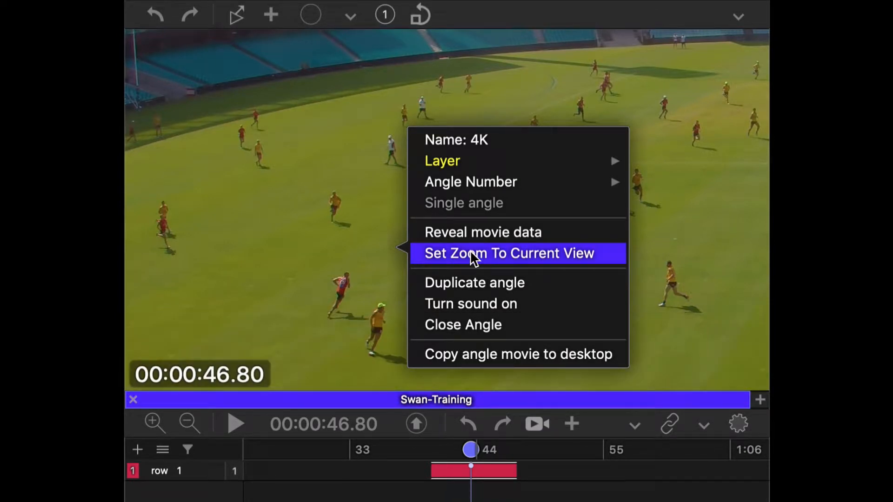
pyautogui.click(471, 258)
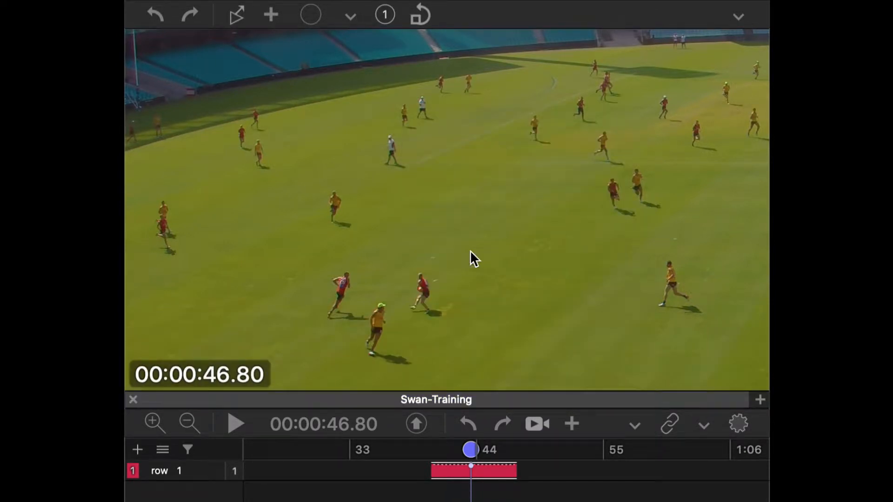
# - Compare the footage outside and inside the first instance by playing it with its stored zoom, and return to the full-field view
pyautogui.click(355, 478)
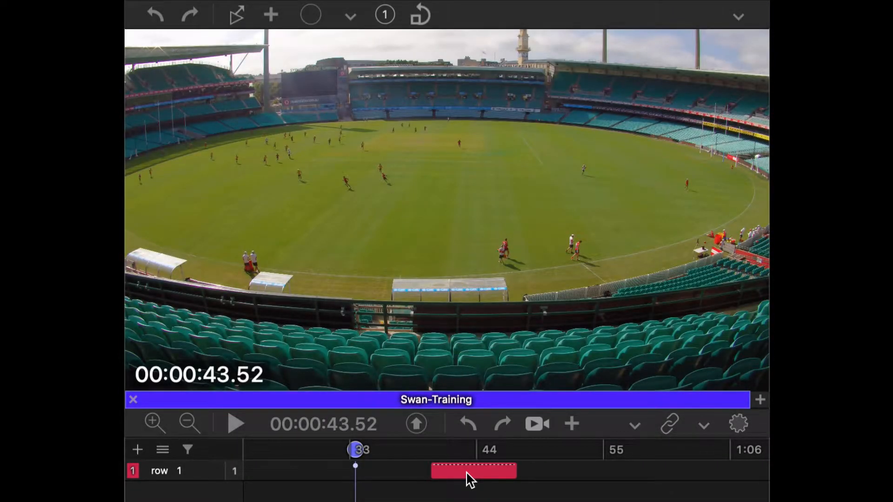
pyautogui.click(466, 471)
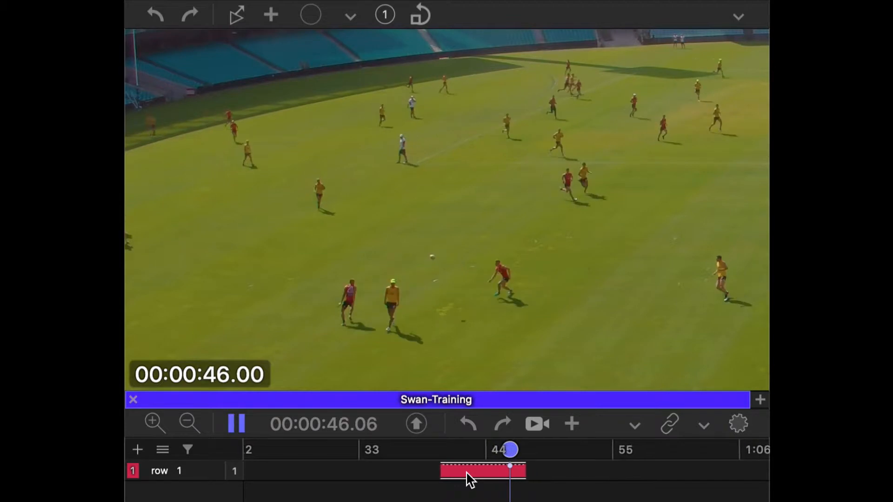
pyautogui.press('space')
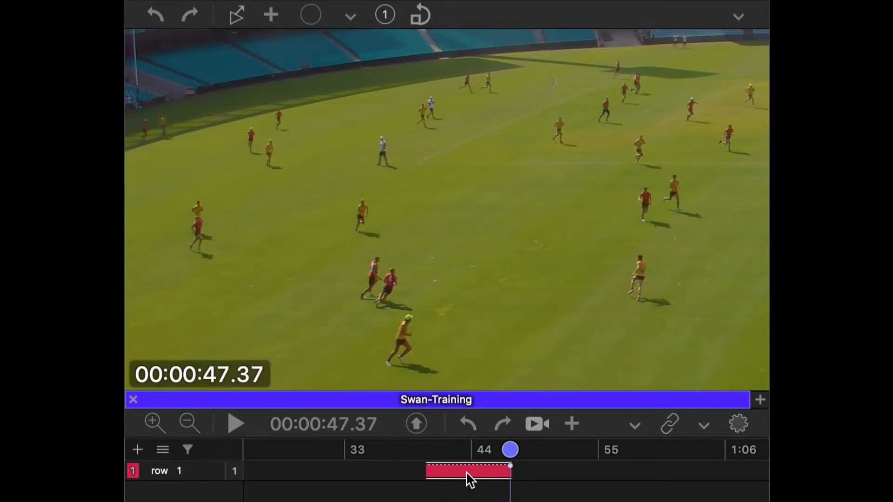
pyautogui.scroll(-8, 452, 268)
pyautogui.click(559, 474)
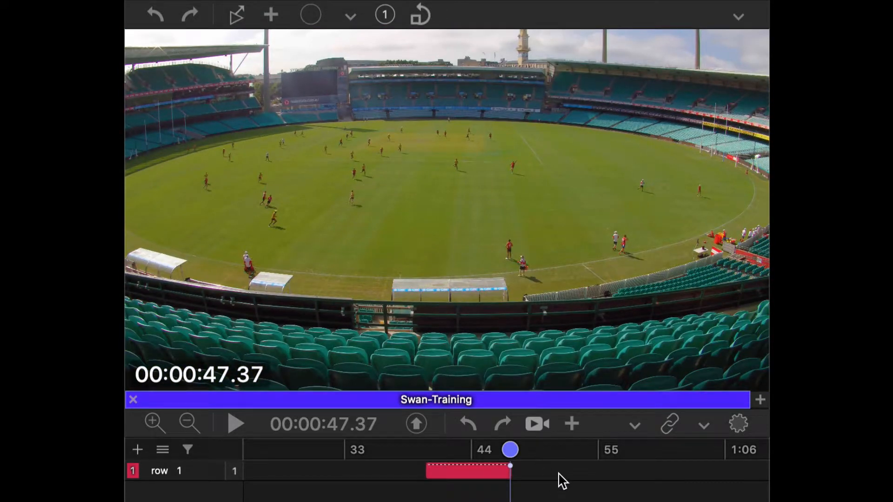
pyautogui.click(559, 474)
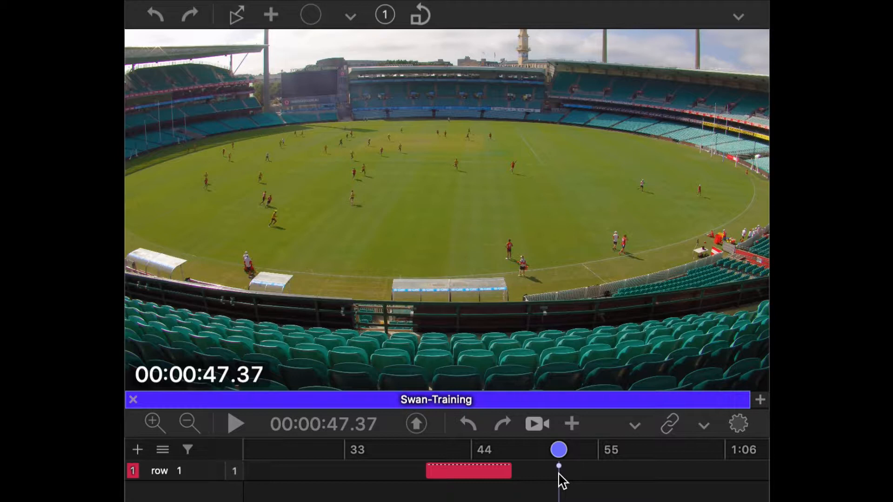
# - Create a second instance in row 1 from about 49 to 65 seconds and move the playhead to 00:00:49.97 within it
pyautogui.click(529, 470)
pyautogui.moveTo(530, 469); pyautogui.dragTo(710, 468)
pyautogui.moveTo(585, 467); pyautogui.dragTo(540, 470)
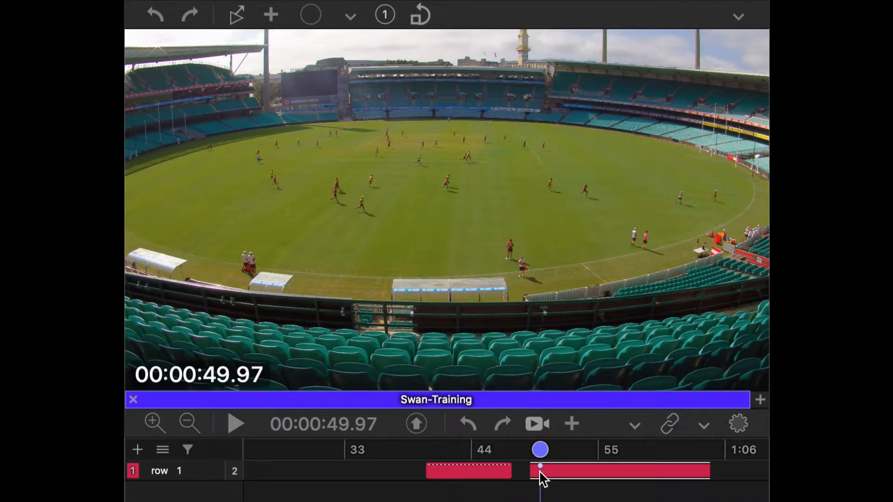
# - Open zoom editing for the second instance and add zoom frame 1 around the midfield players, timed at about 00:00:49.5
pyautogui.click(350, 18)
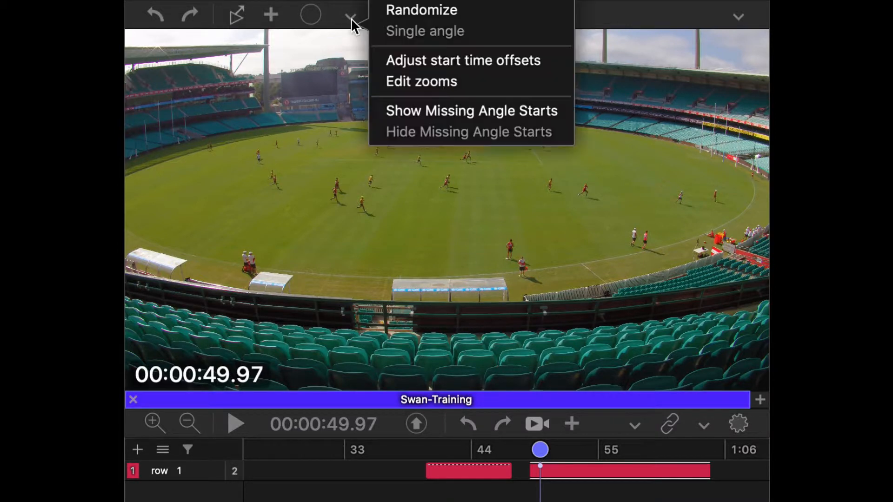
pyautogui.click(465, 89)
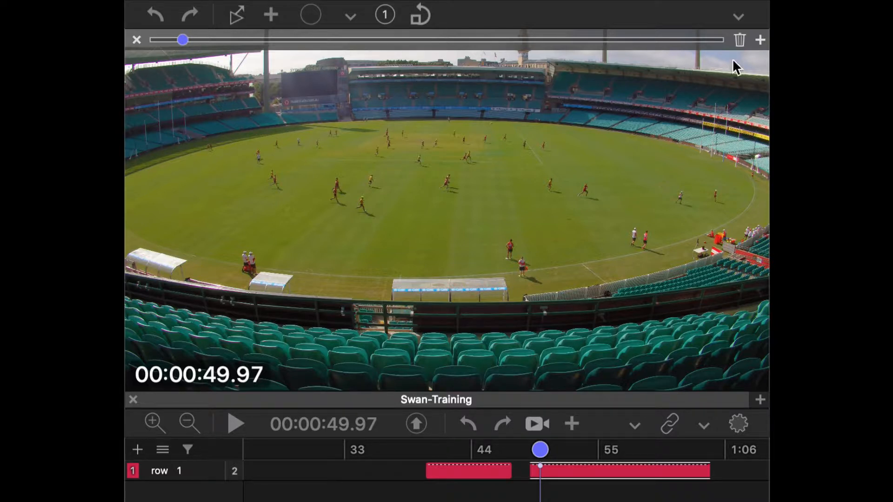
pyautogui.click(759, 40)
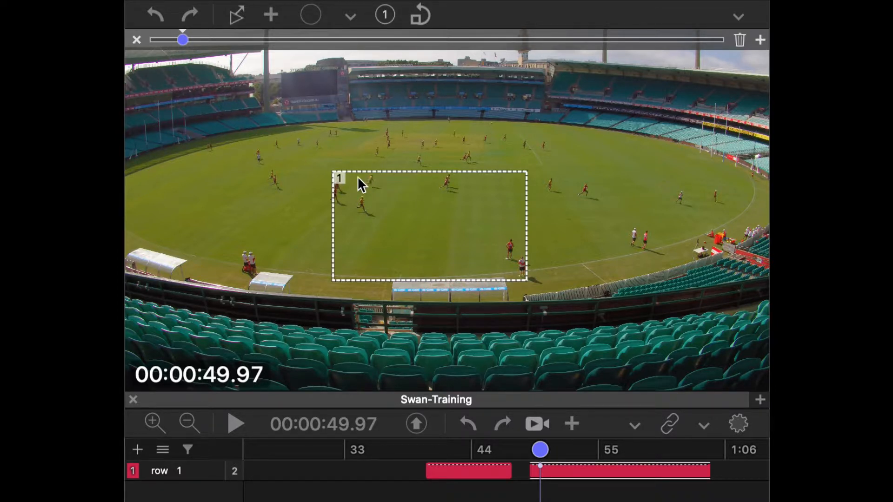
pyautogui.moveTo(335, 172); pyautogui.dragTo(247, 125)
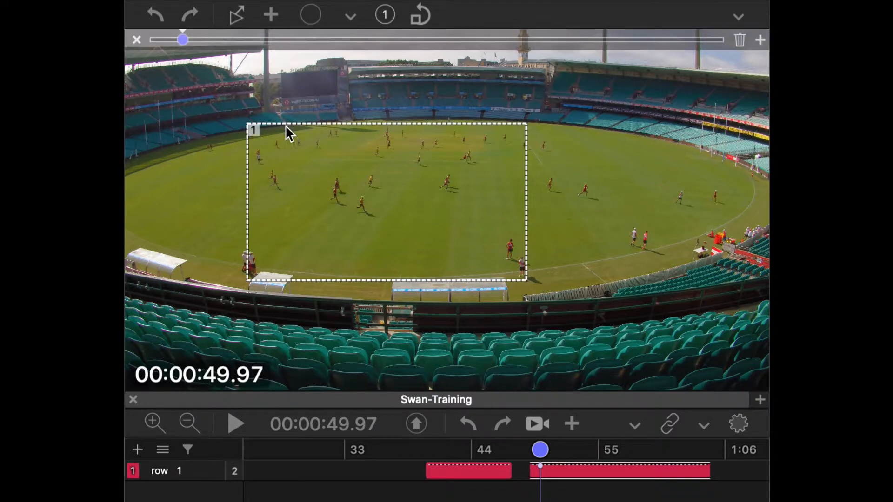
pyautogui.moveTo(328, 122); pyautogui.dragTo(370, 97)
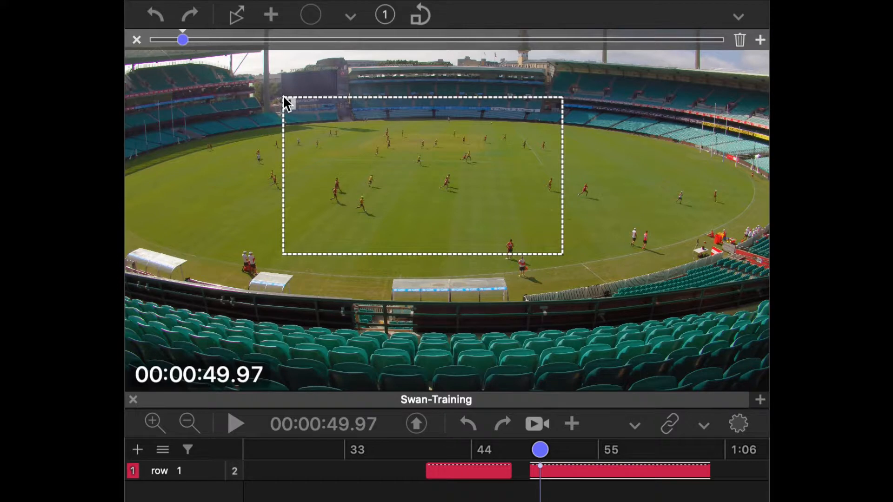
pyautogui.moveTo(422, 95)
pyautogui.mouseDown()
pyautogui.moveTo(425, 104)
pyautogui.moveTo(410, 79)
pyautogui.moveTo(449, 90)
pyautogui.moveTo(426, 89)
pyautogui.mouseUp()
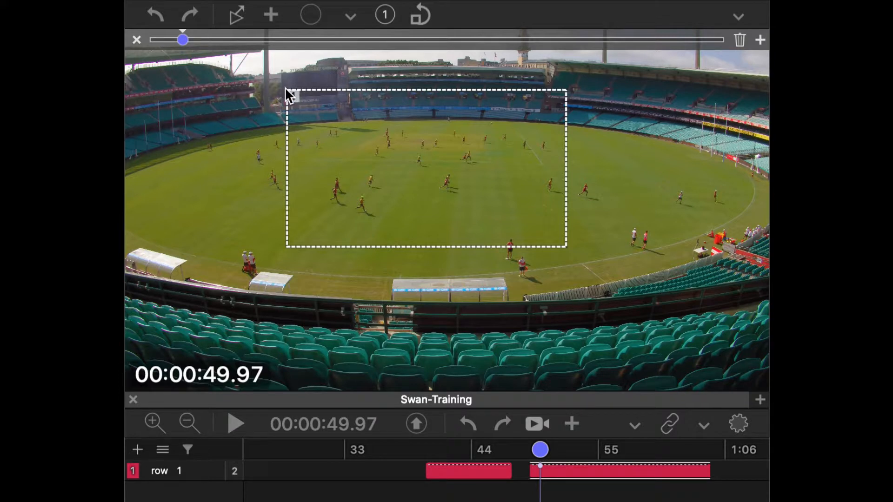
pyautogui.moveTo(289, 90); pyautogui.dragTo(326, 115)
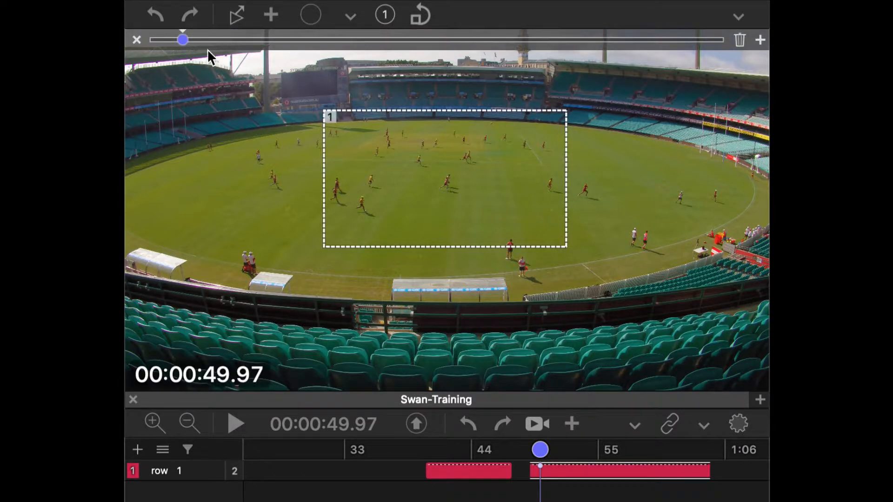
pyautogui.moveTo(183, 40)
pyautogui.mouseDown()
pyautogui.moveTo(176, 40)
pyautogui.moveTo(193, 40)
pyautogui.moveTo(161, 40)
pyautogui.moveTo(172, 40)
pyautogui.mouseUp()
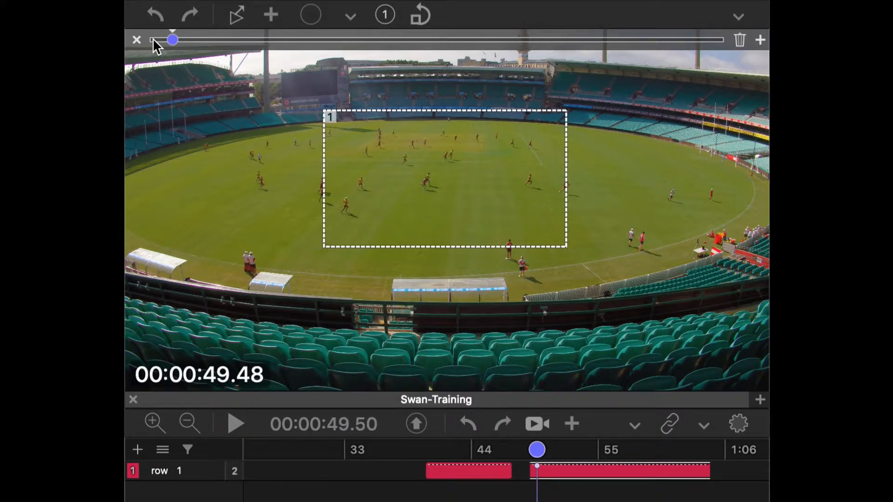
pyautogui.click(281, 73)
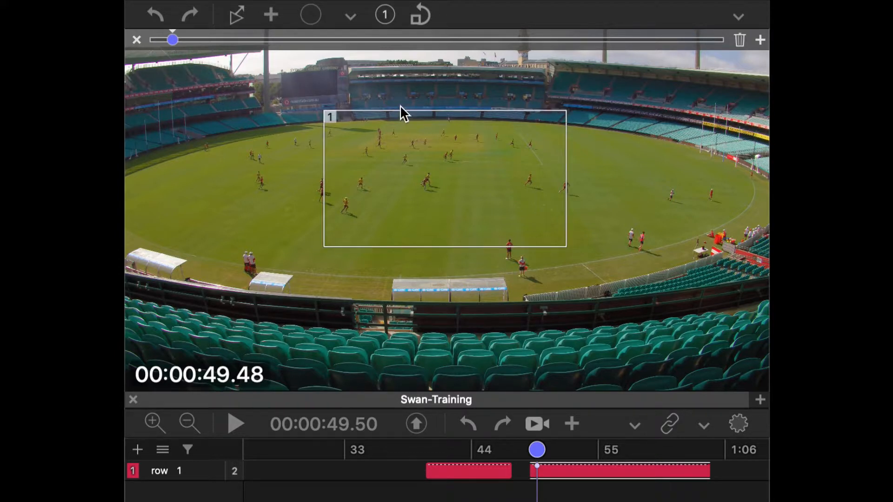
# - Add zoom frame 2 at about 00:00:51.5 and place it over the right half of the field, level with frame 1
pyautogui.moveTo(172, 40); pyautogui.dragTo(239, 41)
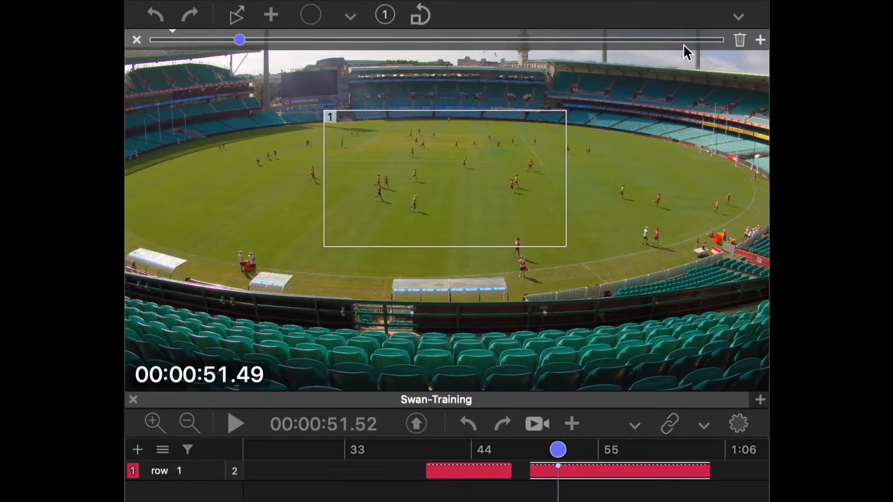
pyautogui.click(759, 41)
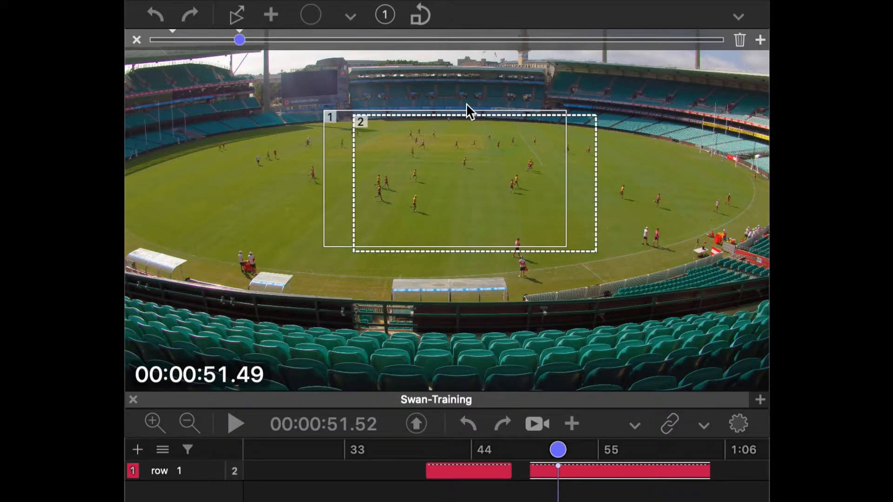
pyautogui.moveTo(466, 113); pyautogui.dragTo(589, 110)
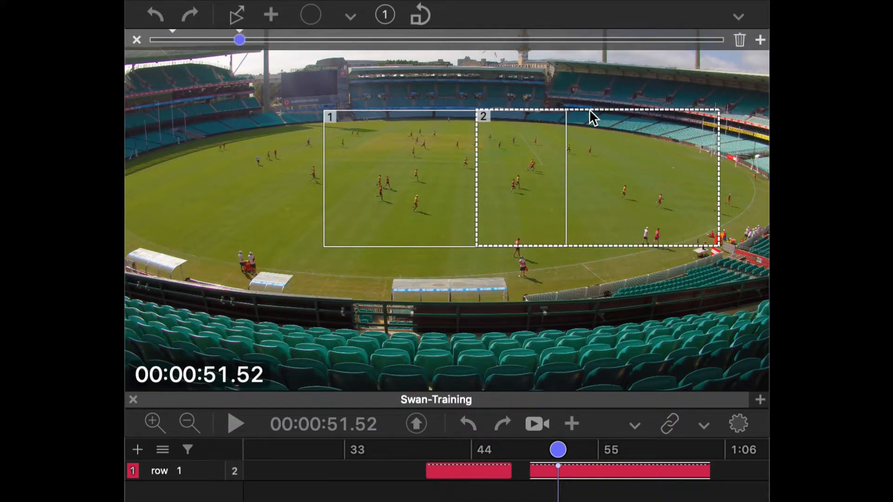
pyautogui.moveTo(590, 110); pyautogui.dragTo(590, 107)
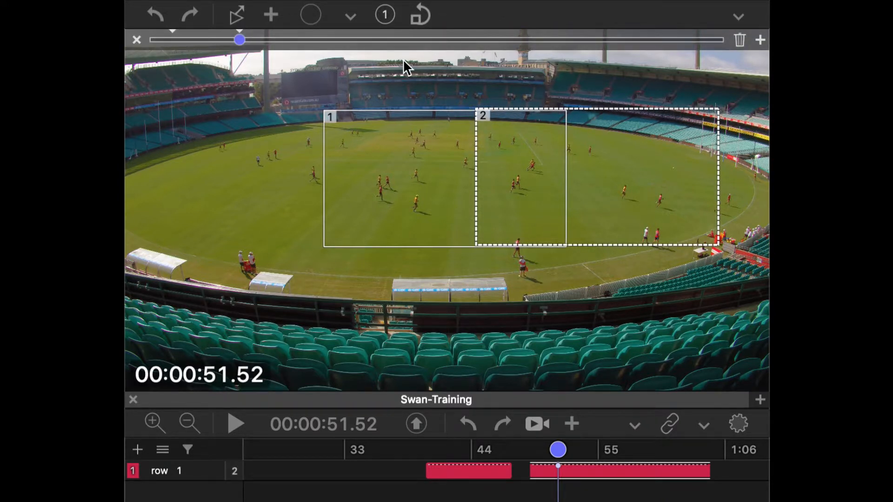
pyautogui.click(383, 66)
# - Add zoom frame 3 at about 00:00:53.5 and place it against the right edge of the footage, level with frame 2
pyautogui.moveTo(238, 39); pyautogui.dragTo(311, 40)
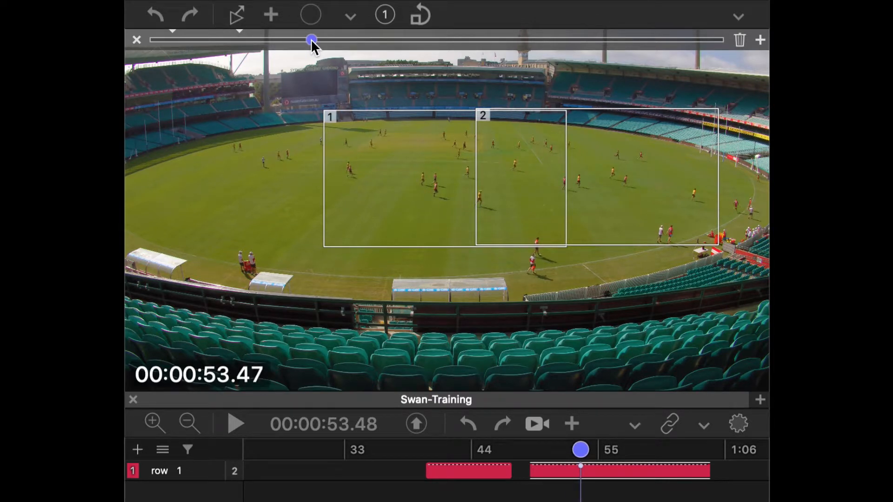
pyautogui.click(760, 40)
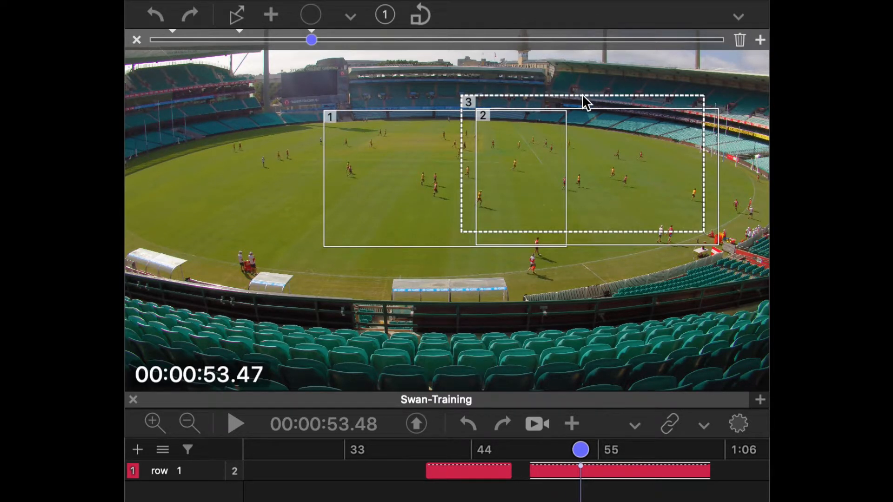
pyautogui.moveTo(583, 92); pyautogui.dragTo(646, 106)
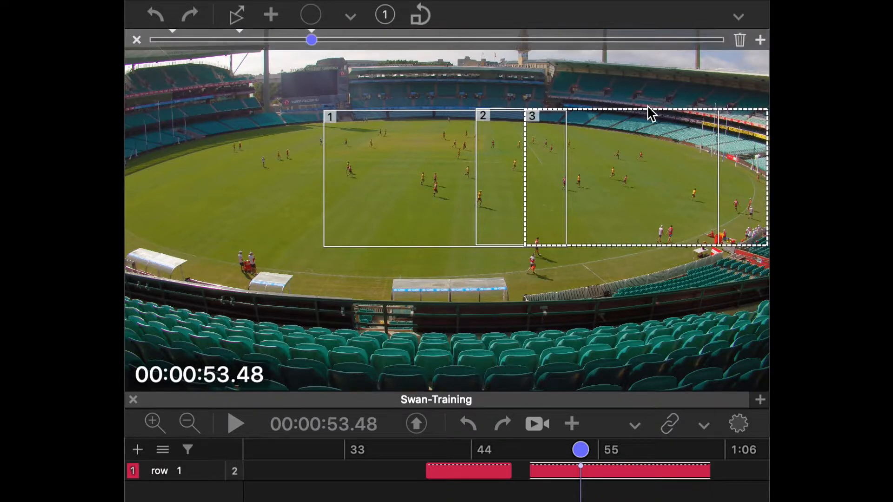
# - Play the second instance to preview the zoom moving through its three frames, and pause at 00:00:55.22
pyautogui.click(580, 474)
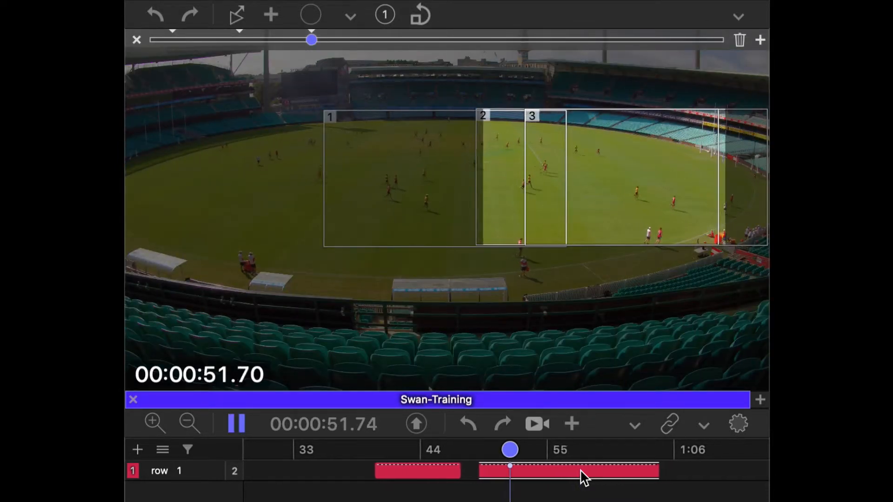
pyautogui.click(213, 164)
pyautogui.press('space')
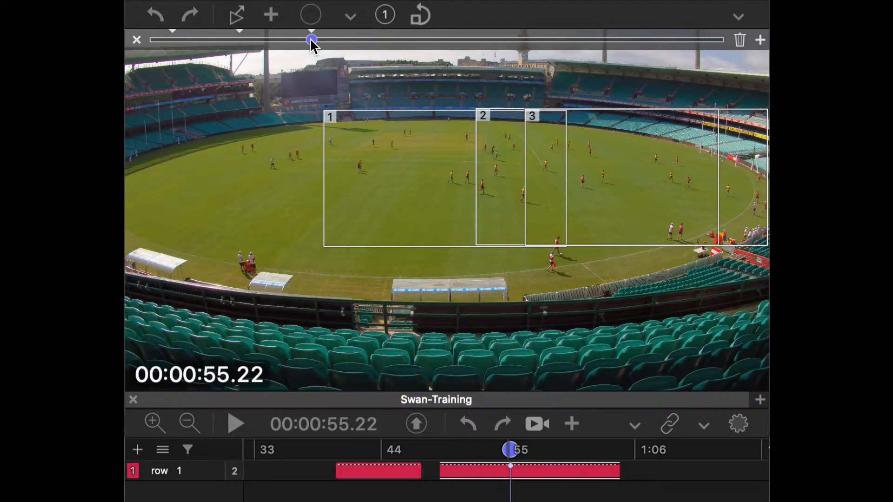
# - Add zoom frame 4 timed at 00:01:03.58, place it over the players level with frame 3, and enlarge it to nearly that frame's size
pyautogui.moveTo(311, 40); pyautogui.dragTo(687, 56)
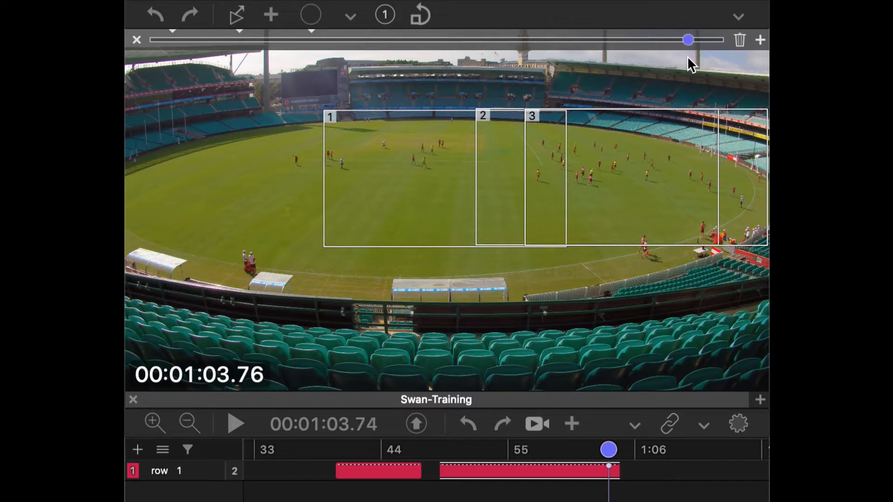
pyautogui.click(760, 40)
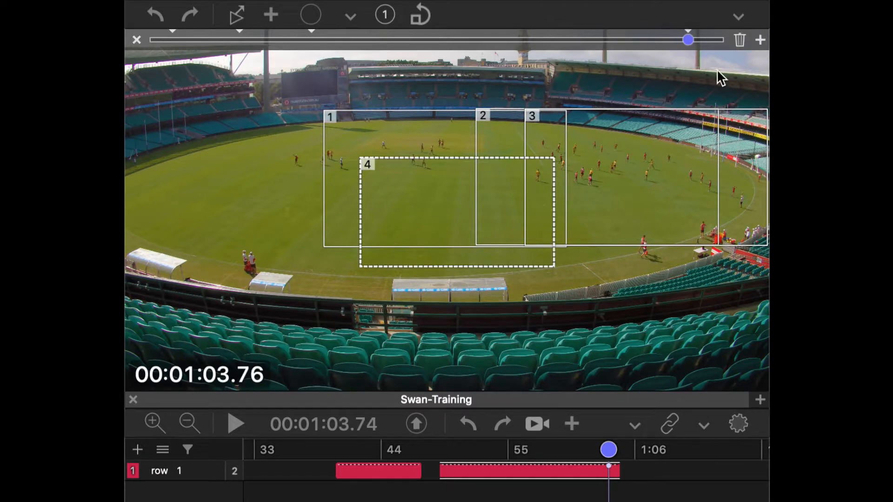
pyautogui.moveTo(452, 154); pyautogui.dragTo(589, 101)
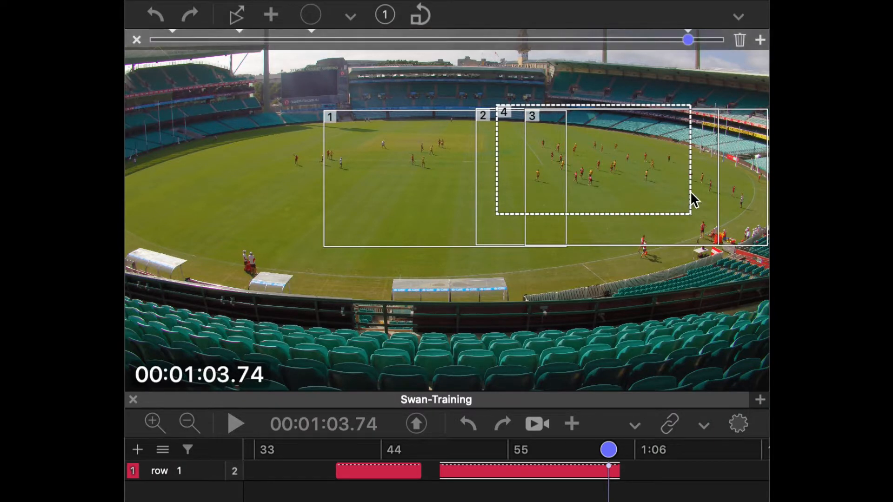
pyautogui.moveTo(686, 215); pyautogui.dragTo(744, 226)
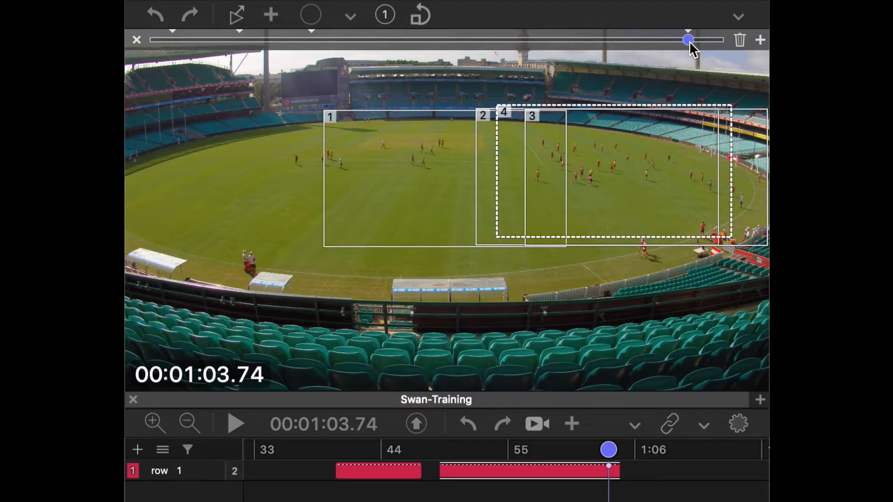
pyautogui.moveTo(689, 41)
pyautogui.mouseDown()
pyautogui.moveTo(675, 42)
pyautogui.moveTo(681, 47)
pyautogui.mouseUp()
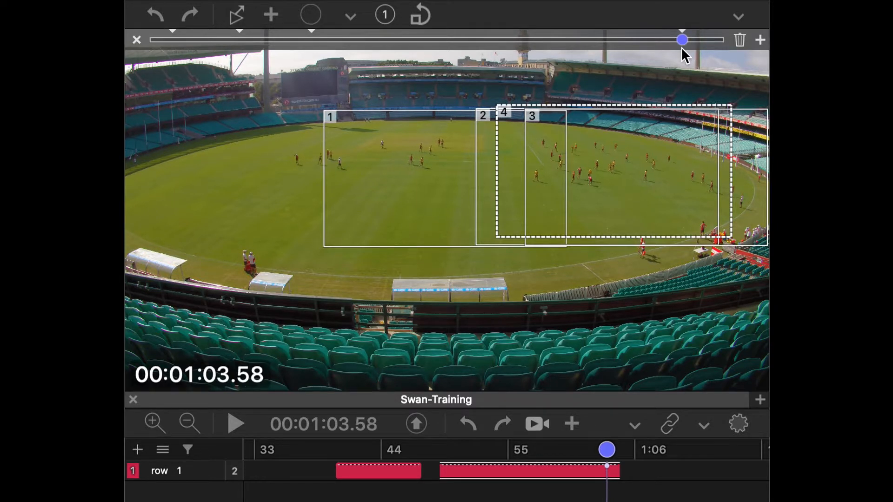
pyautogui.click(705, 66)
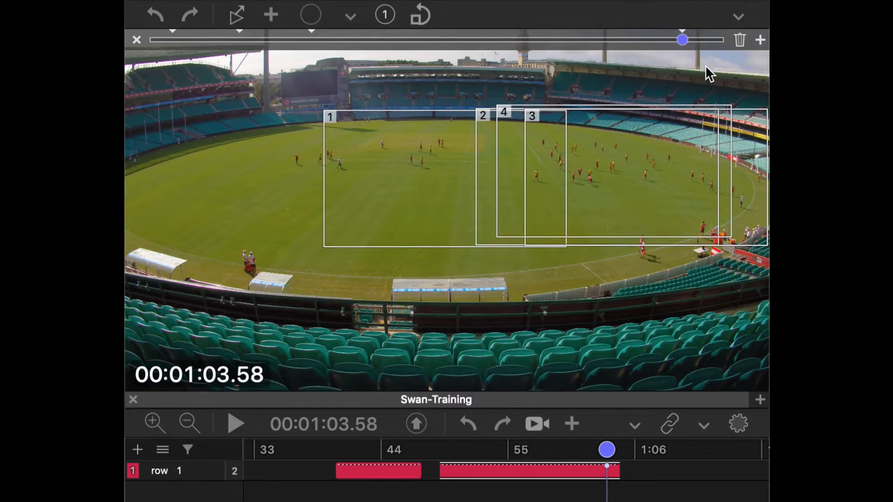
# - Add small zoom frame 5 around the people beside the near dugouts, timed at 00:01:04.41, and close zoom editing
pyautogui.click(760, 40)
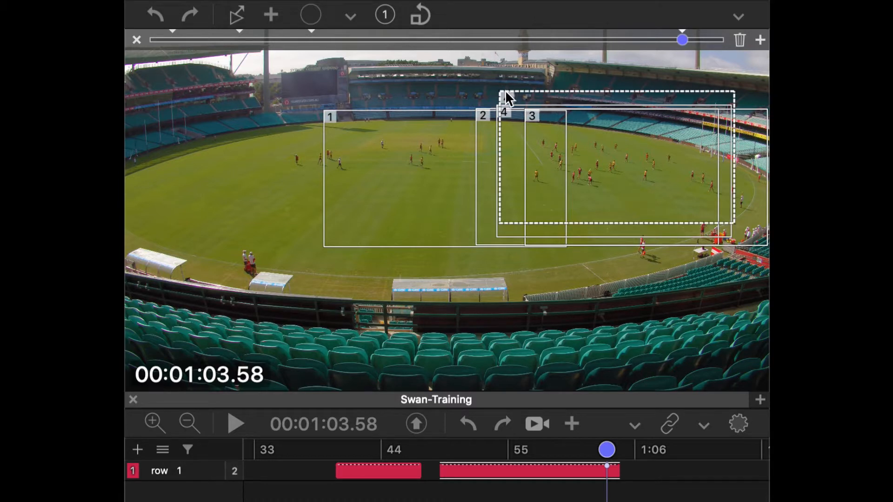
pyautogui.moveTo(505, 90); pyautogui.dragTo(254, 230)
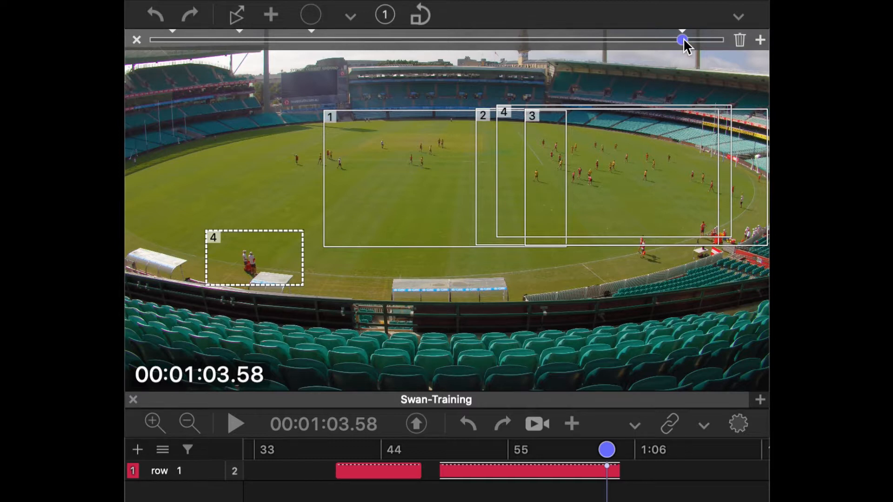
pyautogui.moveTo(683, 40); pyautogui.dragTo(713, 40)
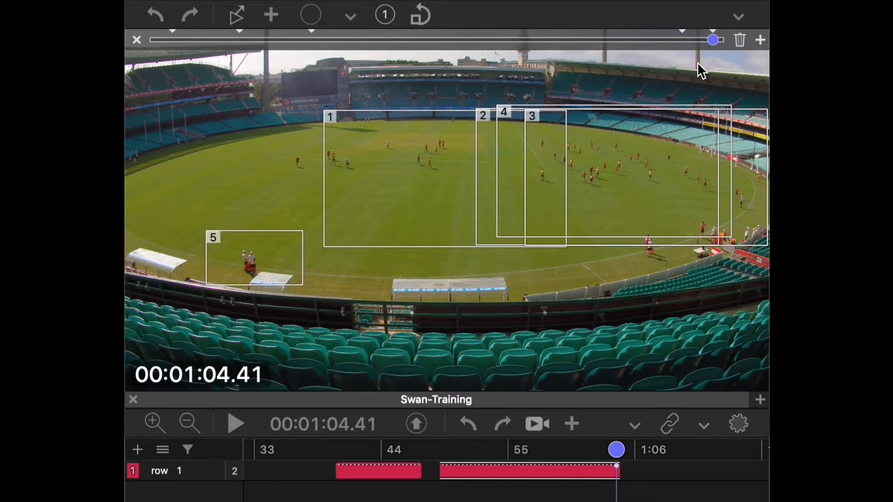
pyautogui.click(139, 42)
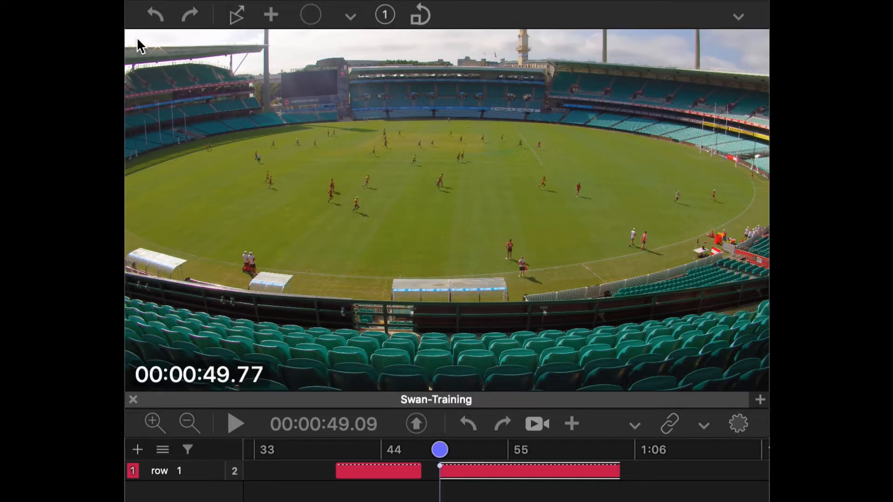
# - Play the second instance to preview its moving zoom and park the playhead just past its end
pyautogui.click(472, 467)
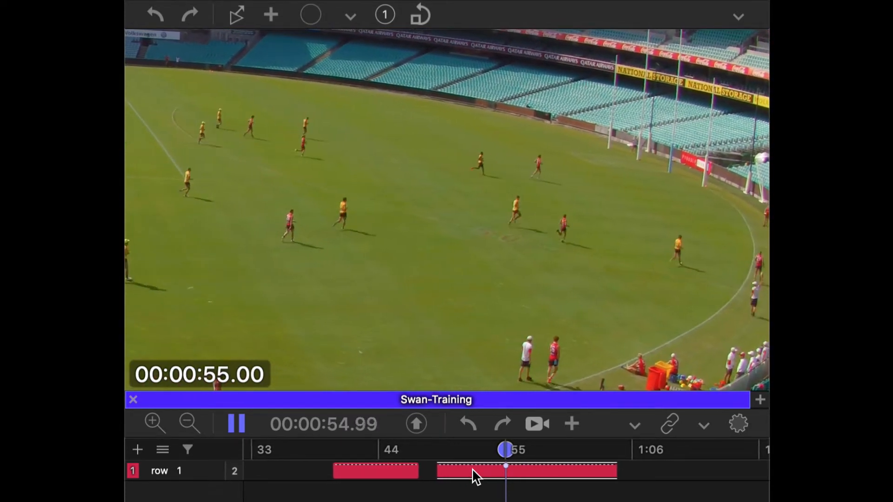
pyautogui.press('Right')
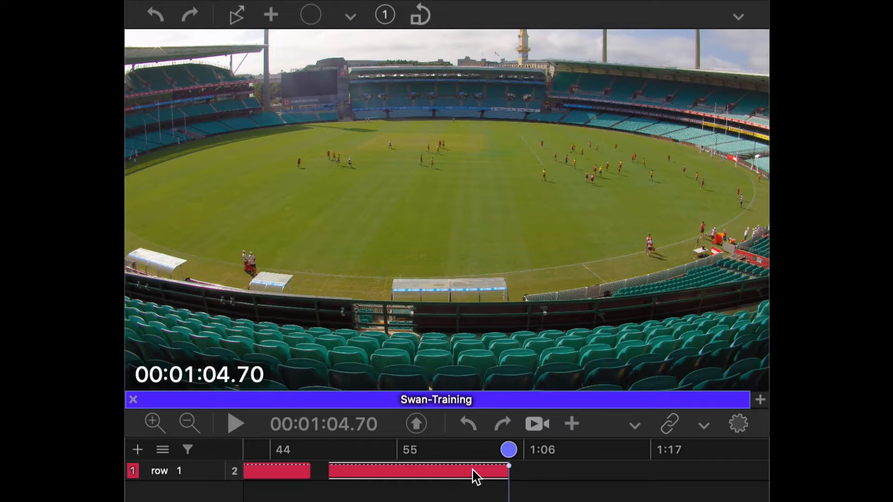
pyautogui.click(547, 487)
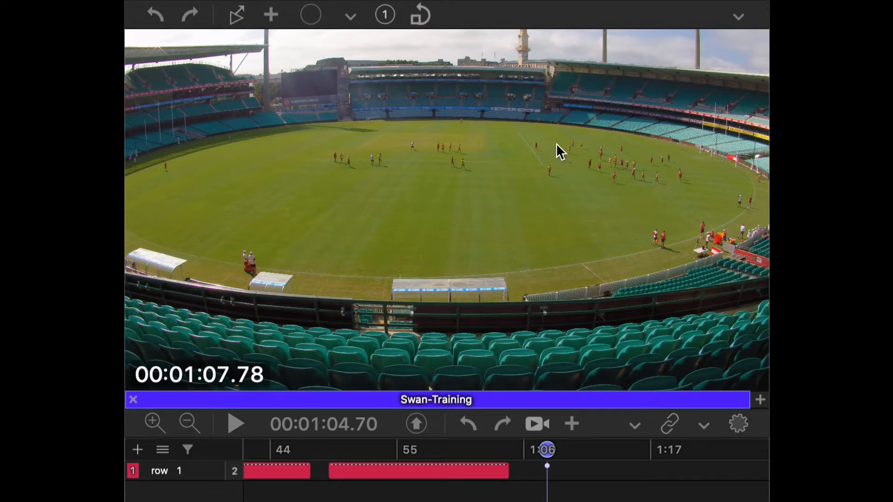
# - Remove the angle positions from both the second and the first instance in row 1
pyautogui.click(399, 468)
pyautogui.rightClick(399, 468)
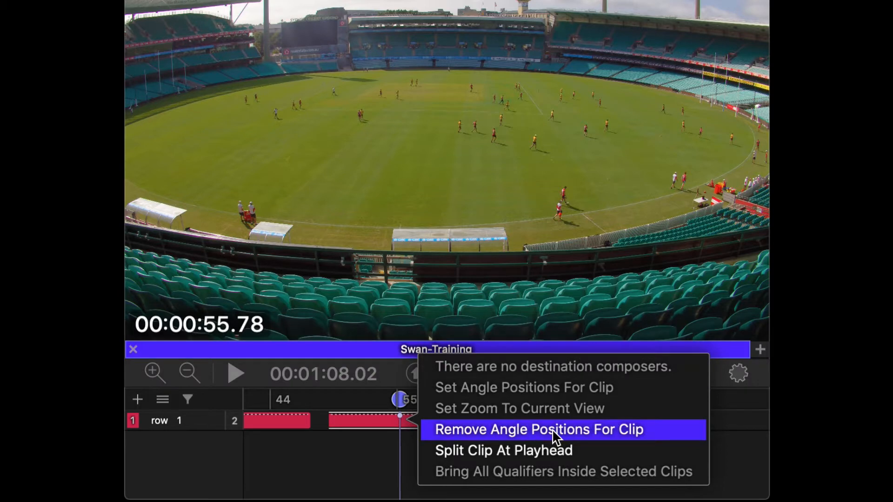
pyautogui.click(553, 429)
pyautogui.rightClick(283, 421)
pyautogui.click(283, 421)
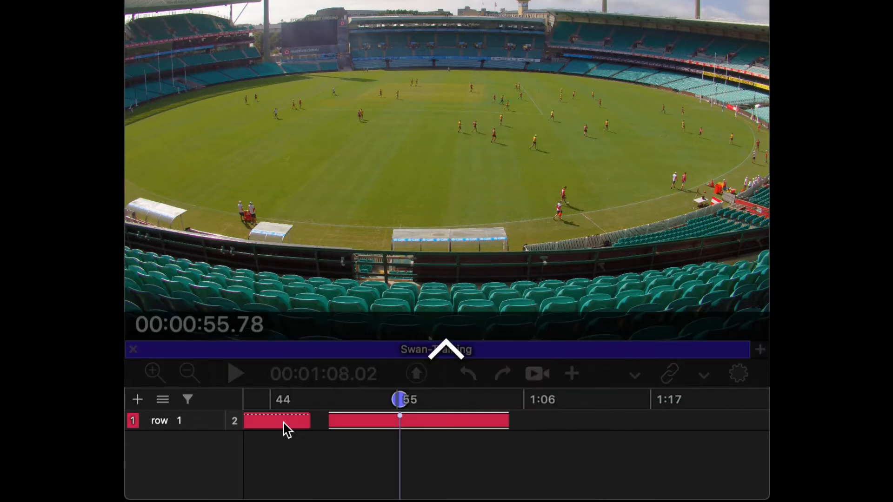
pyautogui.click(283, 421)
pyautogui.rightClick(283, 421)
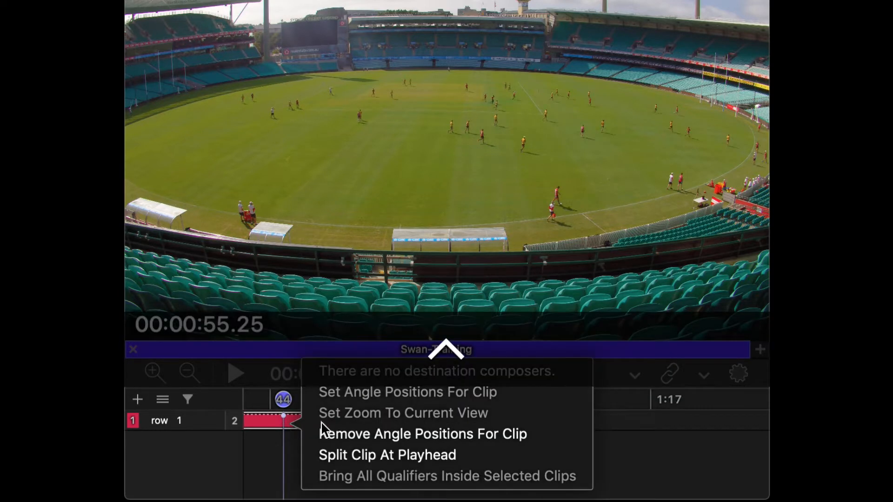
pyautogui.click(395, 434)
# - Duplicate the 4K angle and arrange the two angles side by side at equal size
pyautogui.click(514, 467)
pyautogui.rightClick(560, 143)
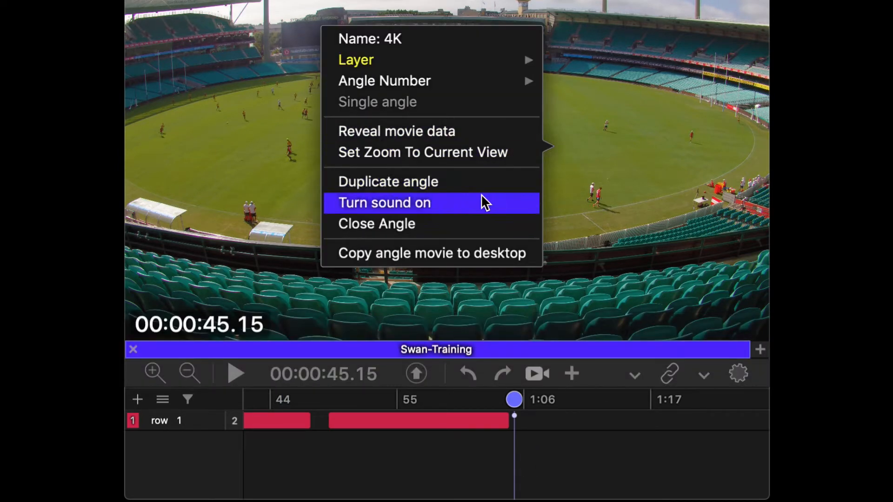
pyautogui.click(480, 181)
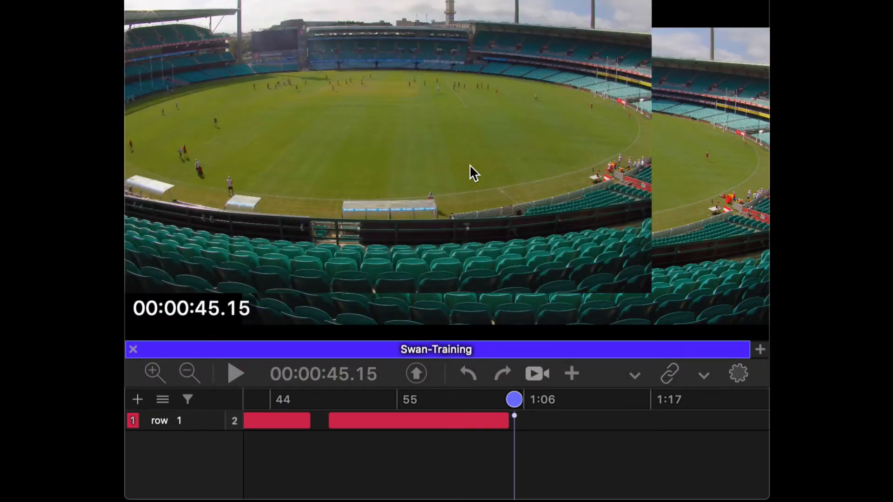
pyautogui.press('alt')
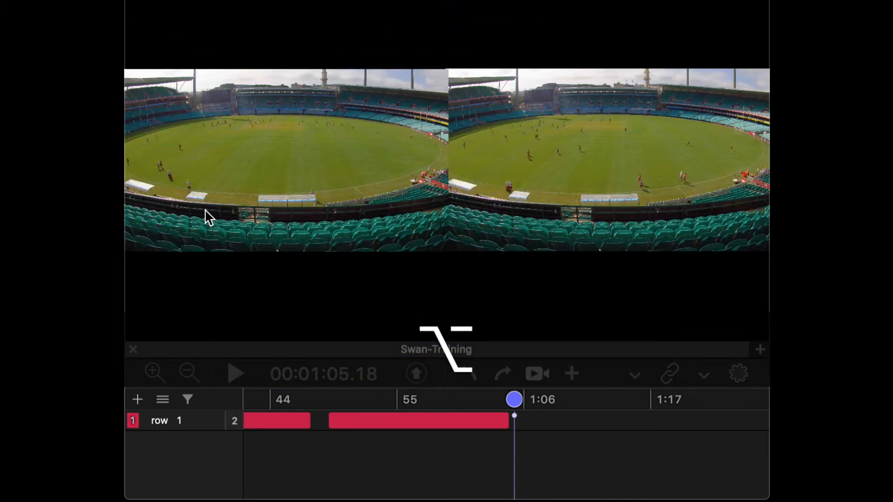
pyautogui.press('0')
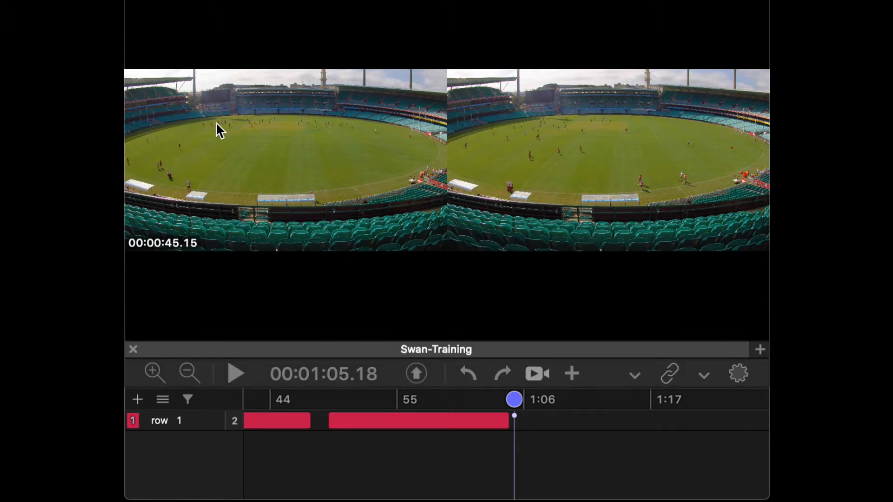
# - Zoom angle 2 in on the players at the far end and set that view as the first instance's zoom at 00:00:42.85
pyautogui.scroll(10, 216, 122)
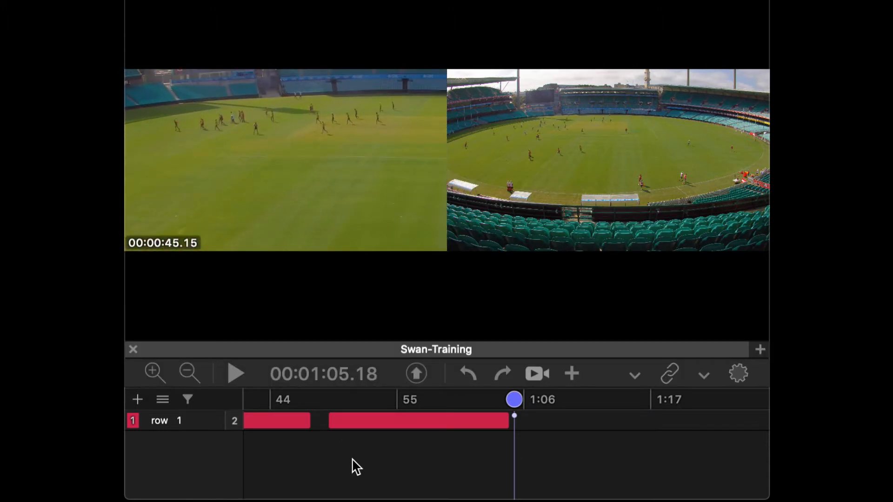
pyautogui.click(347, 417)
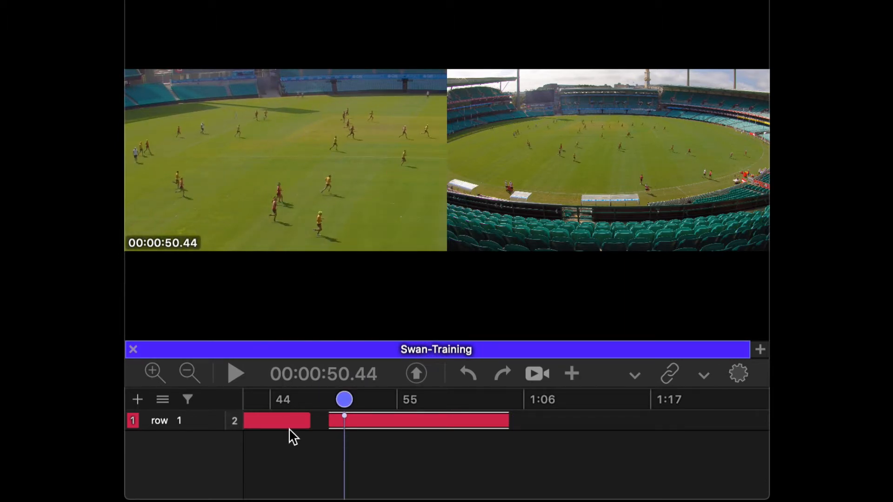
pyautogui.click(269, 421)
pyautogui.hscroll(-5, 293, 425)
pyautogui.moveTo(292, 420); pyautogui.dragTo(445, 423)
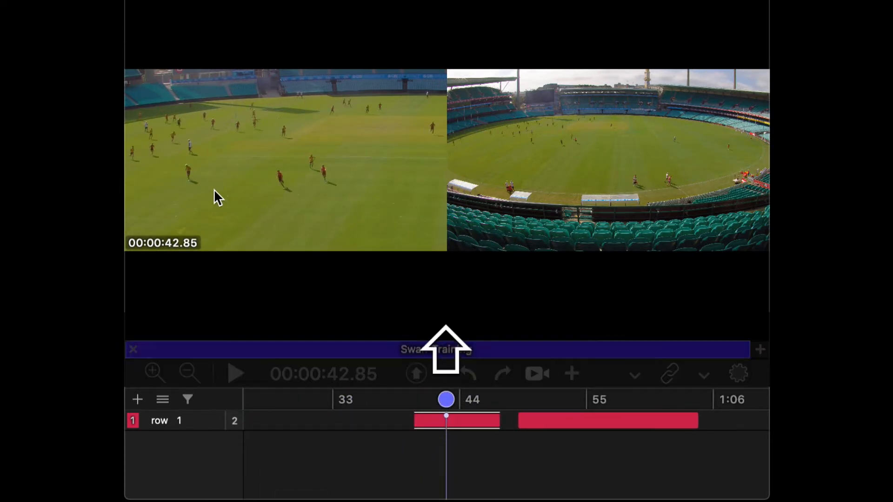
pyautogui.moveTo(216, 195); pyautogui.dragTo(275, 173)
pyautogui.rightClick(275, 174)
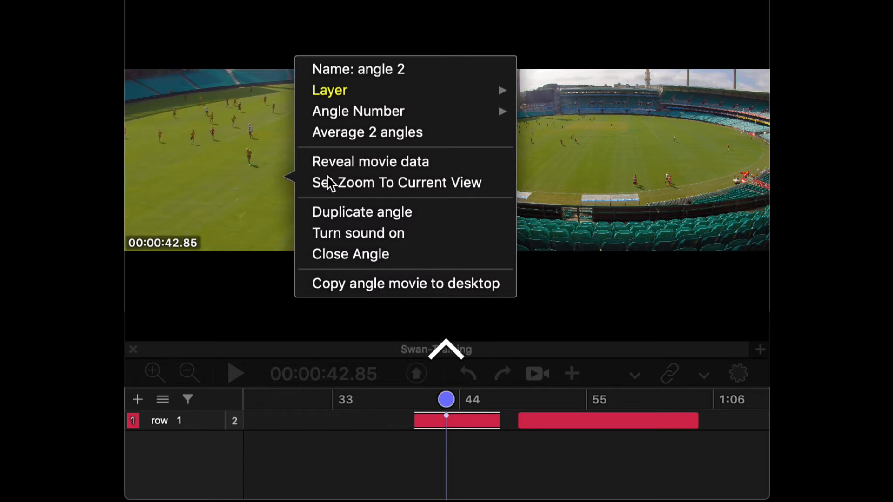
pyautogui.click(367, 184)
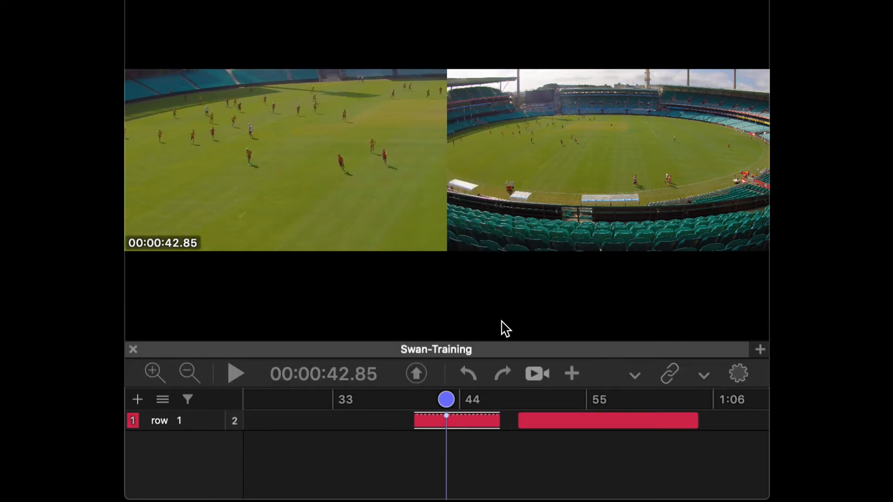
# - Zoom the 4K angle in on the sideline table and bins and set that view as its zoom for the first instance
pyautogui.scroll(5, 598, 145)
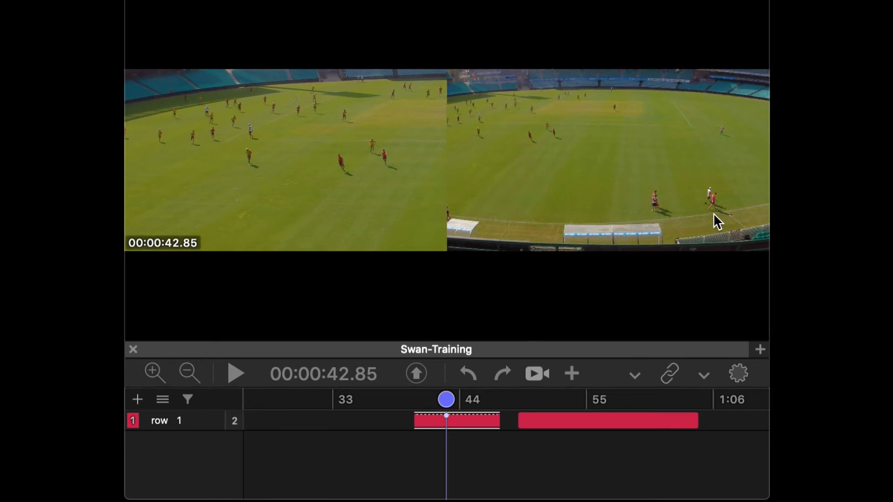
pyautogui.moveTo(713, 213); pyautogui.dragTo(527, 194)
pyautogui.moveTo(623, 148)
pyautogui.mouseDown()
pyautogui.moveTo(619, 172)
pyautogui.moveTo(607, 180)
pyautogui.mouseUp()
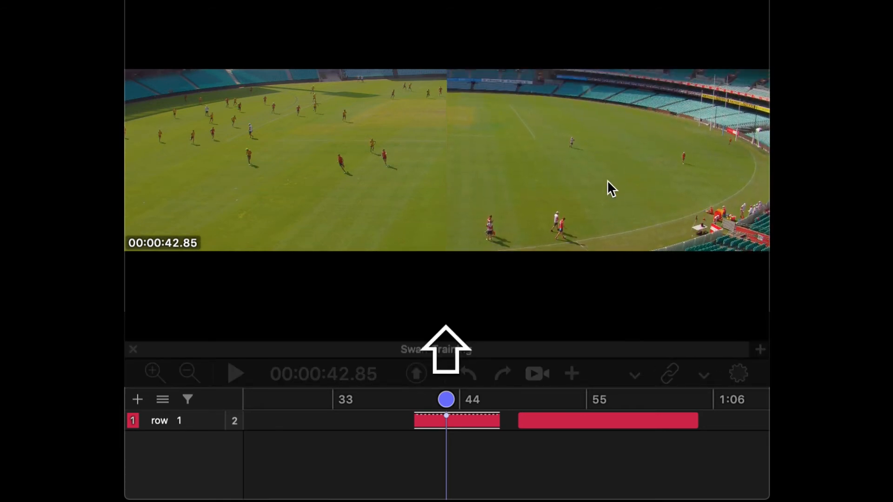
pyautogui.scroll(5, 741, 201)
pyautogui.moveTo(741, 200); pyautogui.dragTo(669, 155)
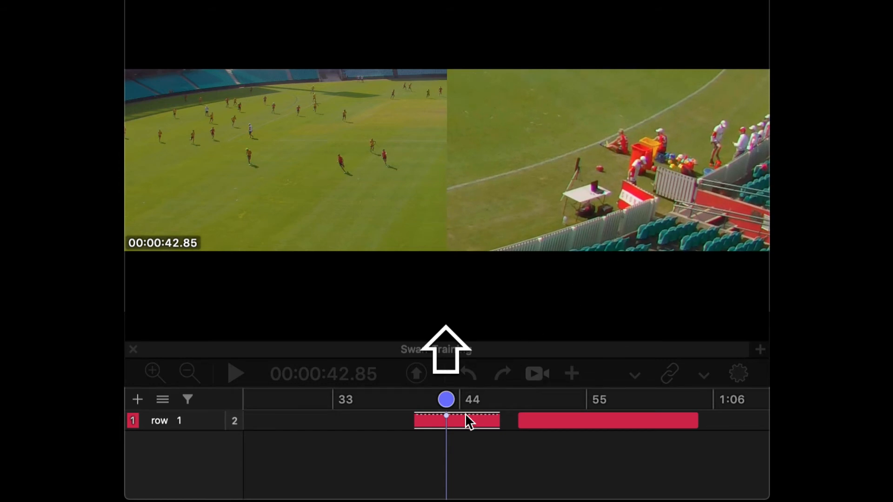
pyautogui.rightClick(551, 168)
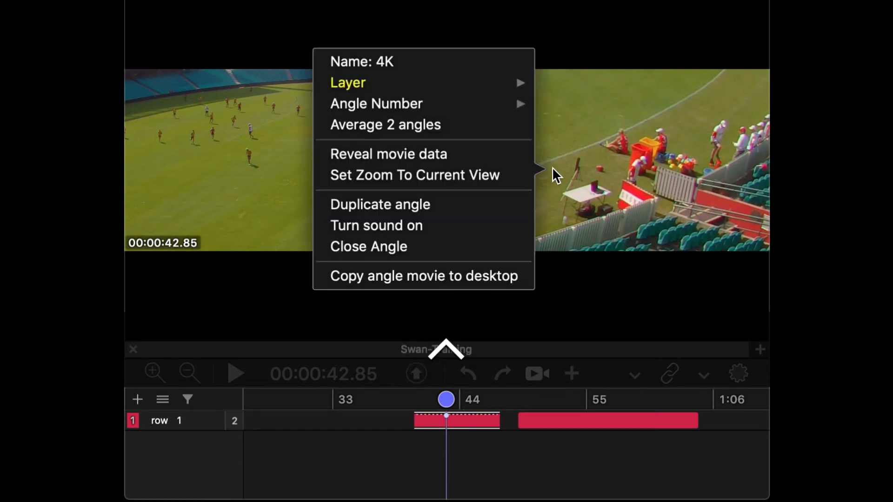
pyautogui.click(485, 178)
# - Play row 1's instances to preview both angles' zooms in the first instance, and pause at 00:00:46.65
pyautogui.click(361, 442)
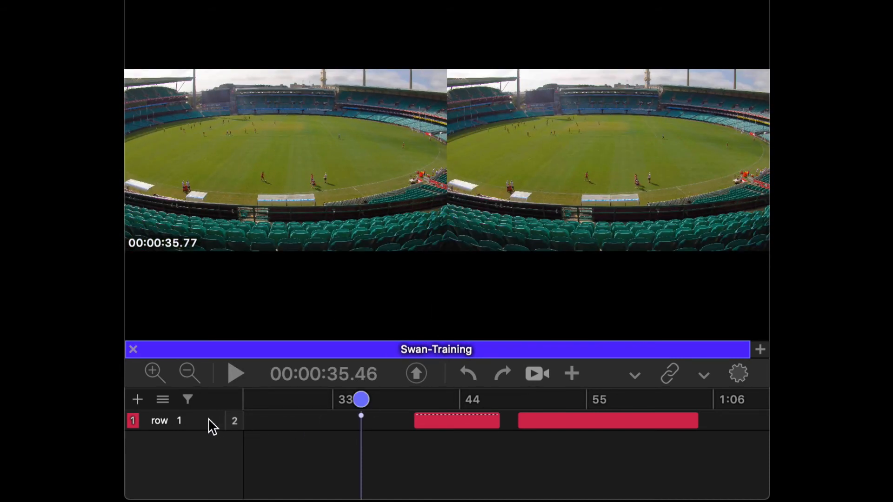
pyautogui.click(203, 424)
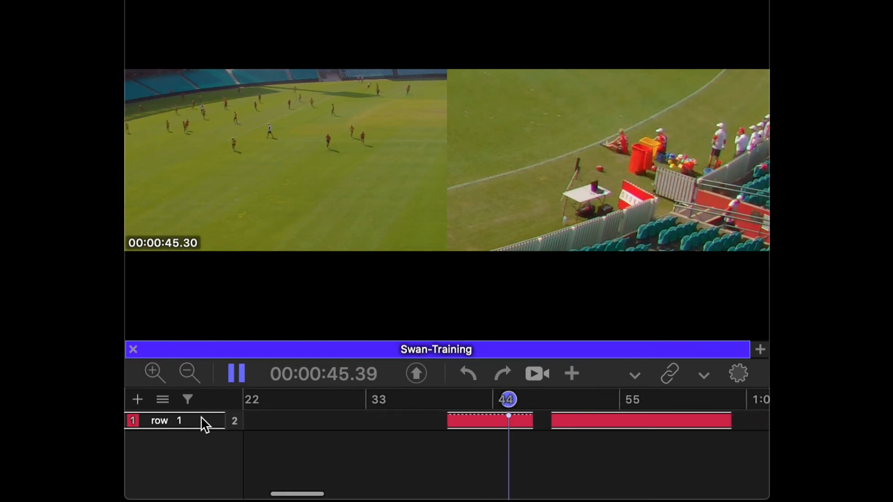
pyautogui.press('space')
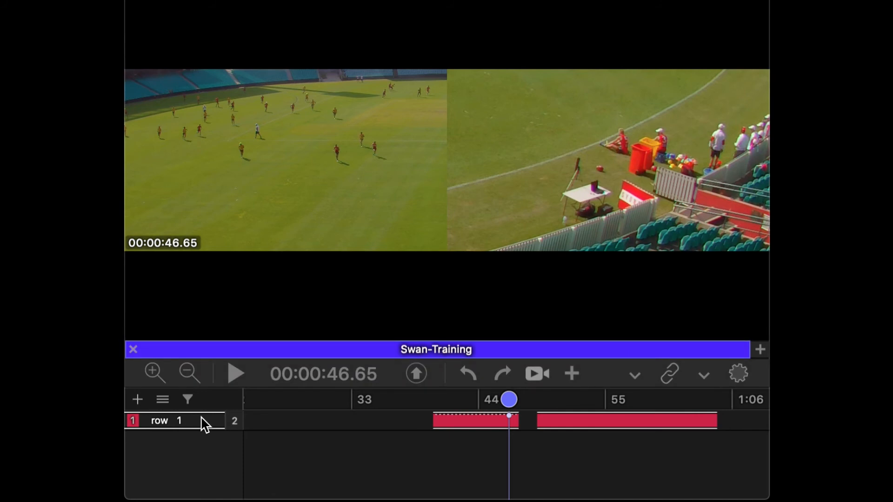
# - Show the 4K angle alone at full size and return to the two-angle view
pyautogui.press('2')
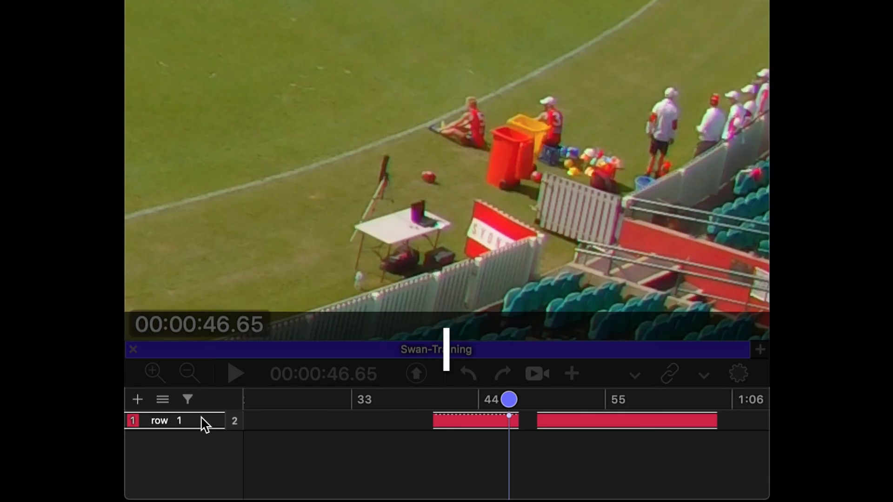
pyautogui.press('2')
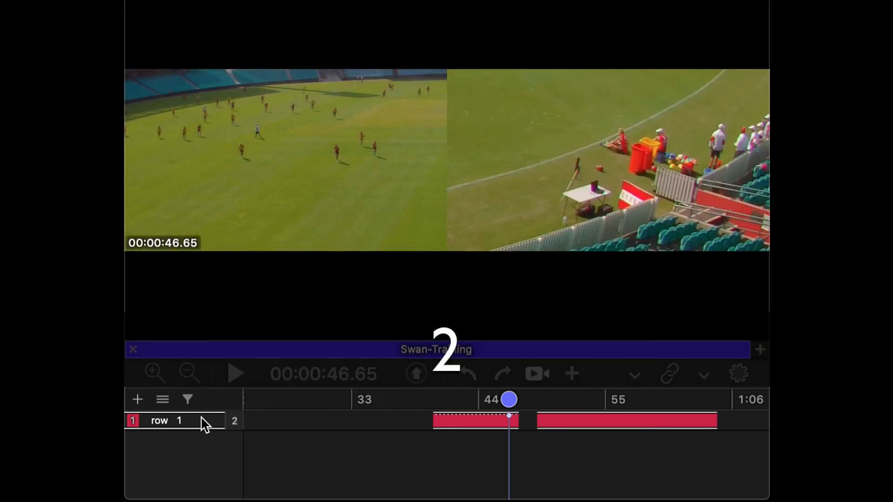